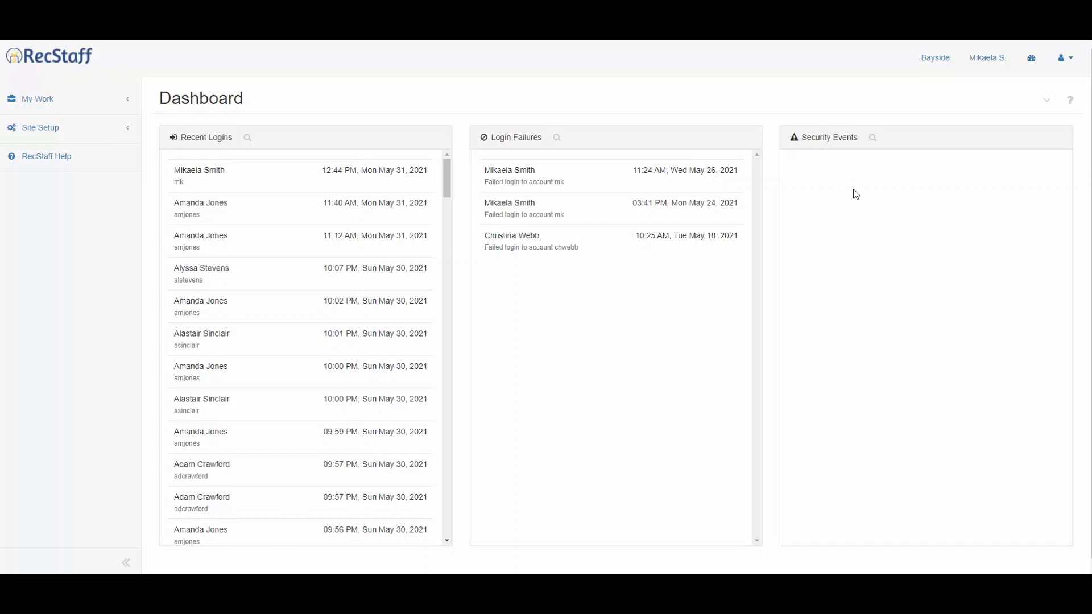
Expand the Site Setup section in the dashboard sidebar.
left_click(100, 137)
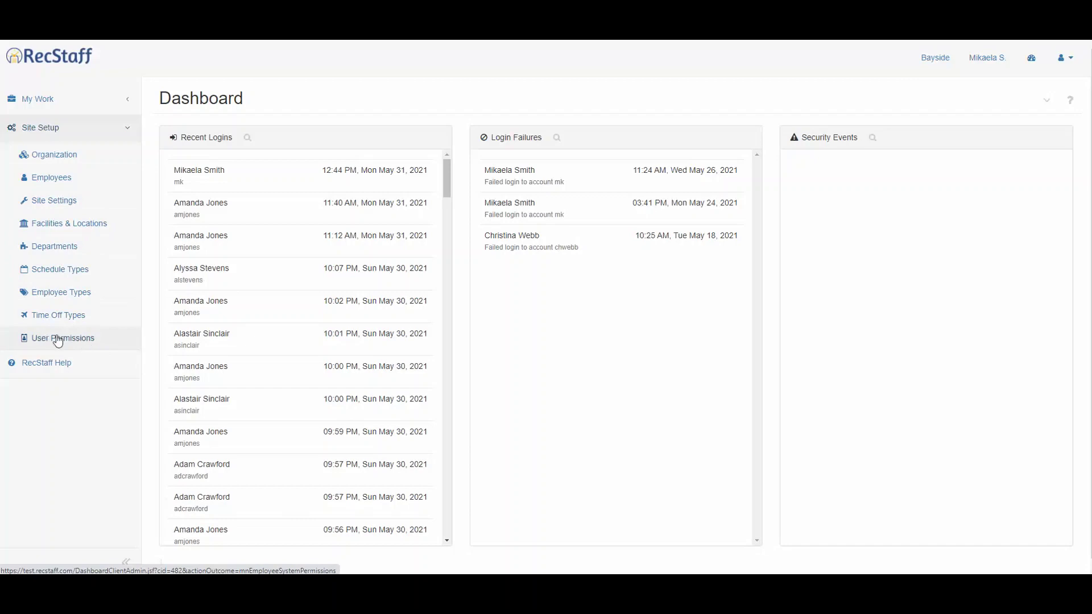
Review Site Settings, cancelling the 'Staff may change their roles' edit and scrolling through all tables.
left_click(54, 201)
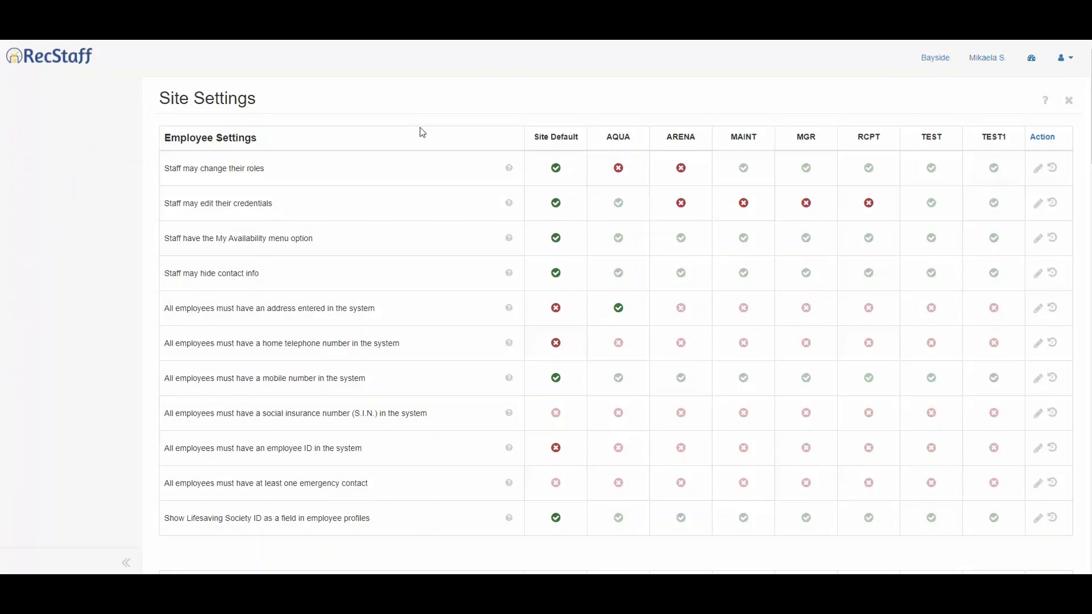
left_click(1038, 168)
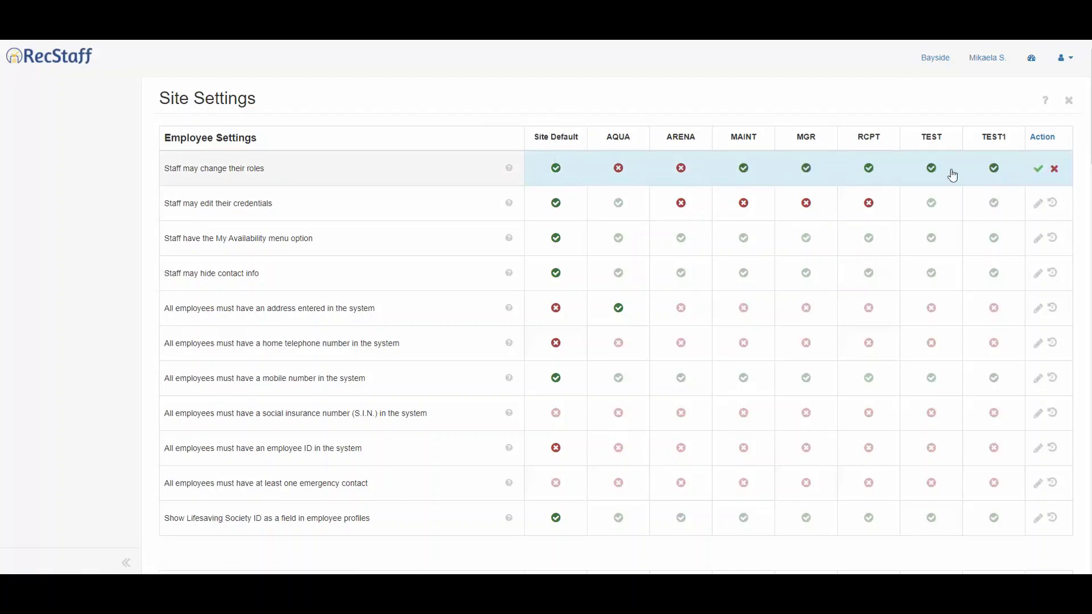
left_click(1038, 168)
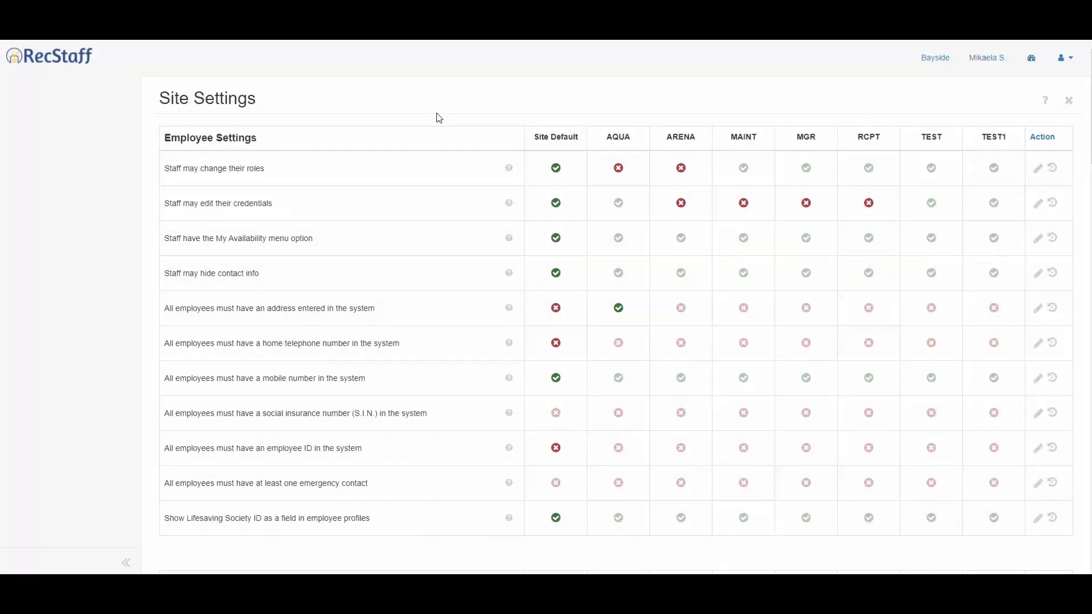
scroll(435, 129, "down", 1)
scroll(435, 131, "down", 10)
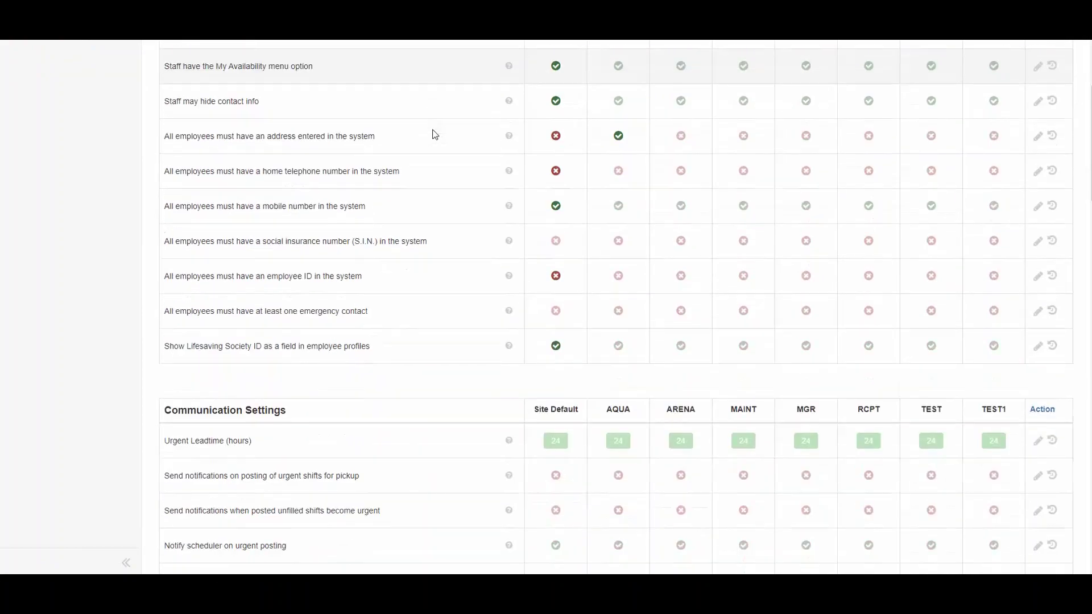
scroll(341, 324, "down", 2)
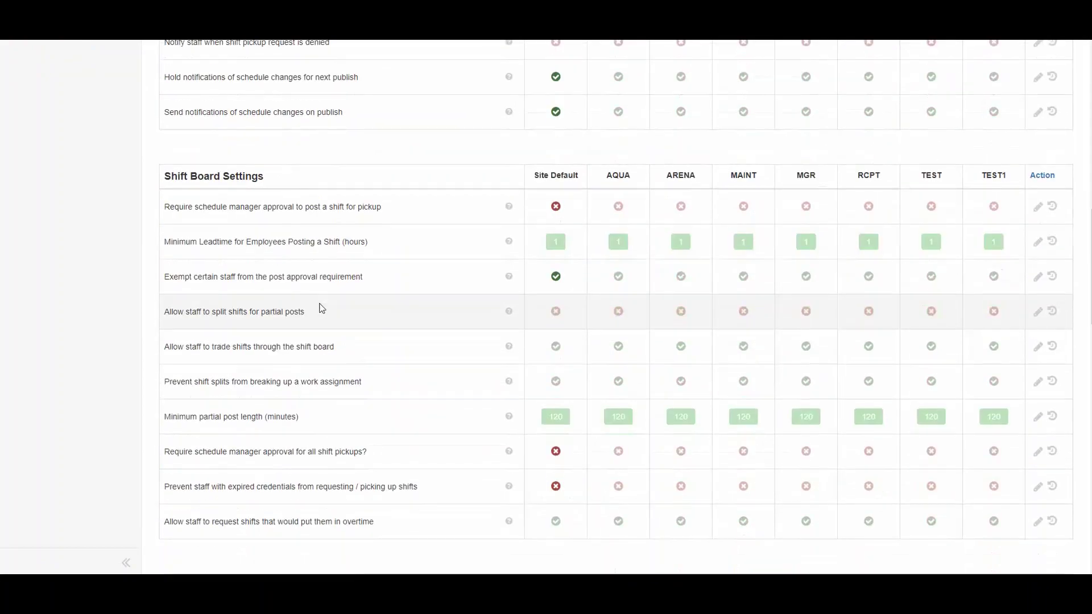
scroll(377, 382, "down", 5)
scroll(287, 426, "down", 10)
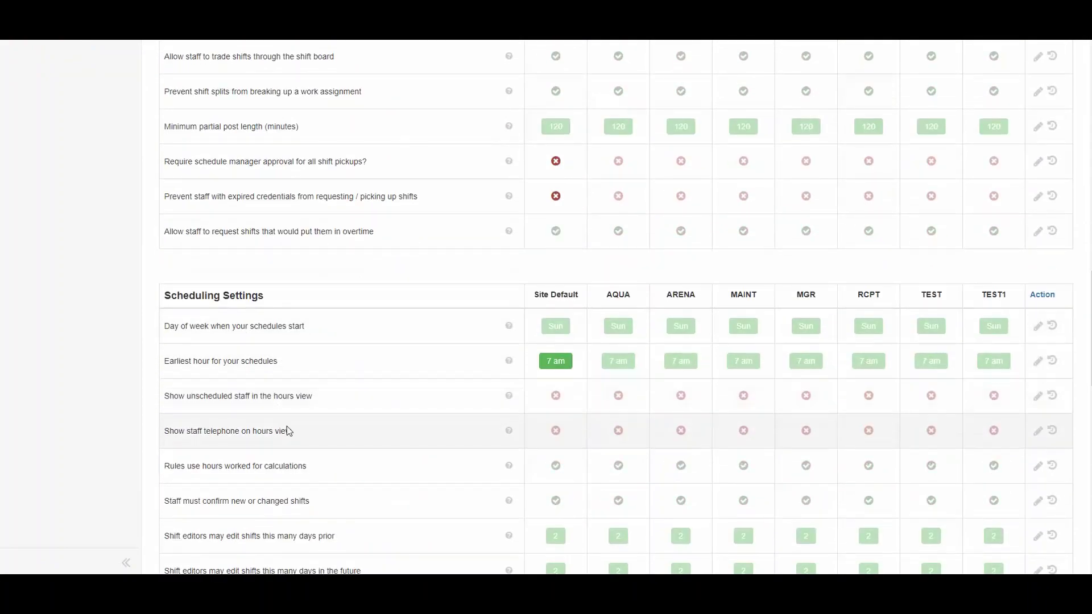
scroll(272, 409, "down", 3)
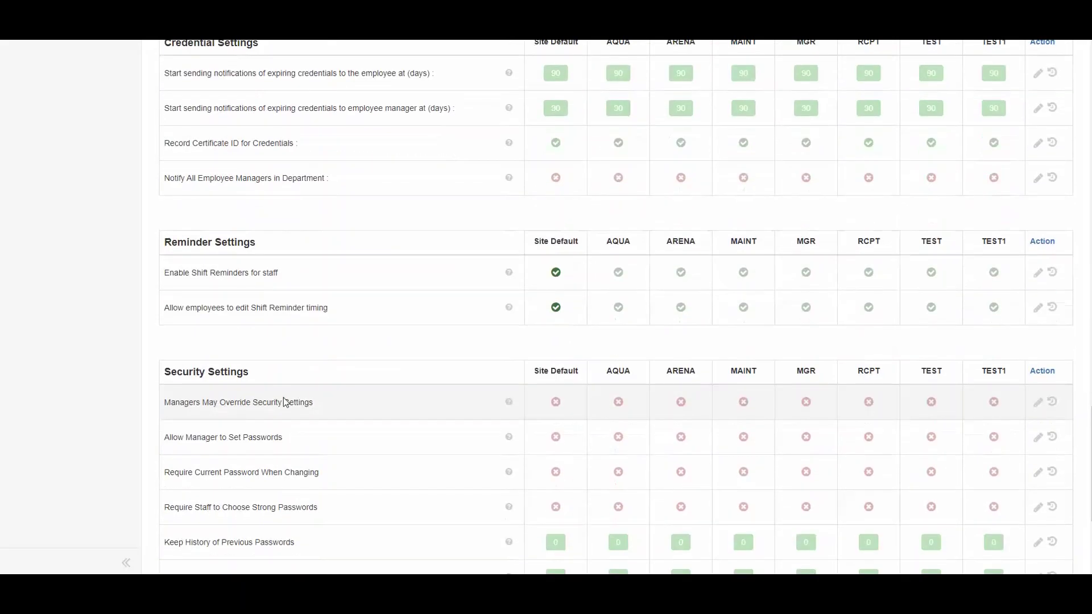
scroll(349, 419, "up", 12)
scroll(397, 319, "up", 20)
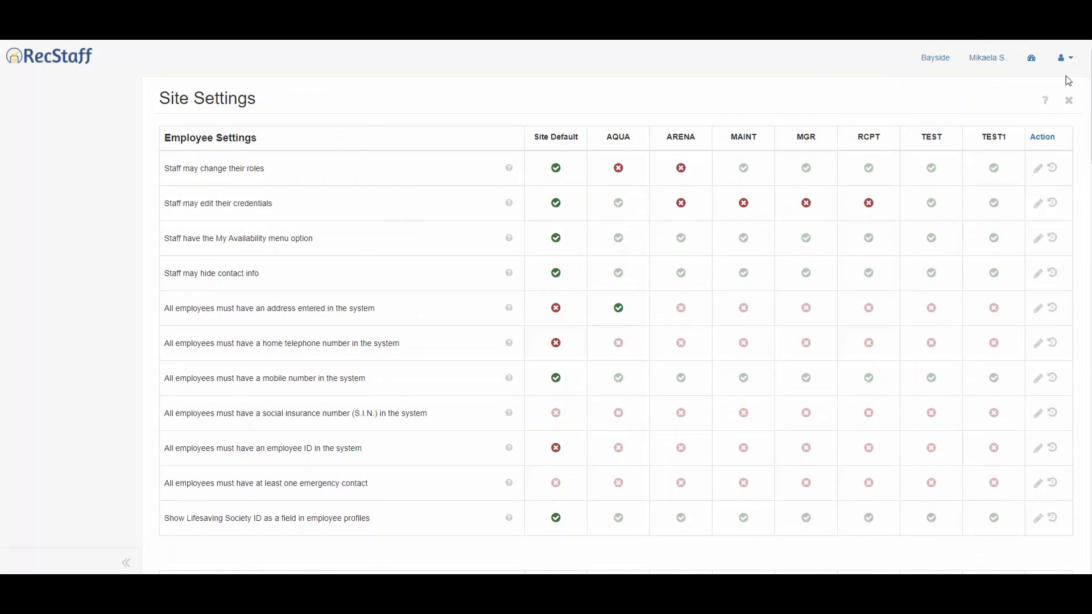
In User Permissions, grant the RCPT: PC employee Site Setup and save.
left_click(1031, 57)
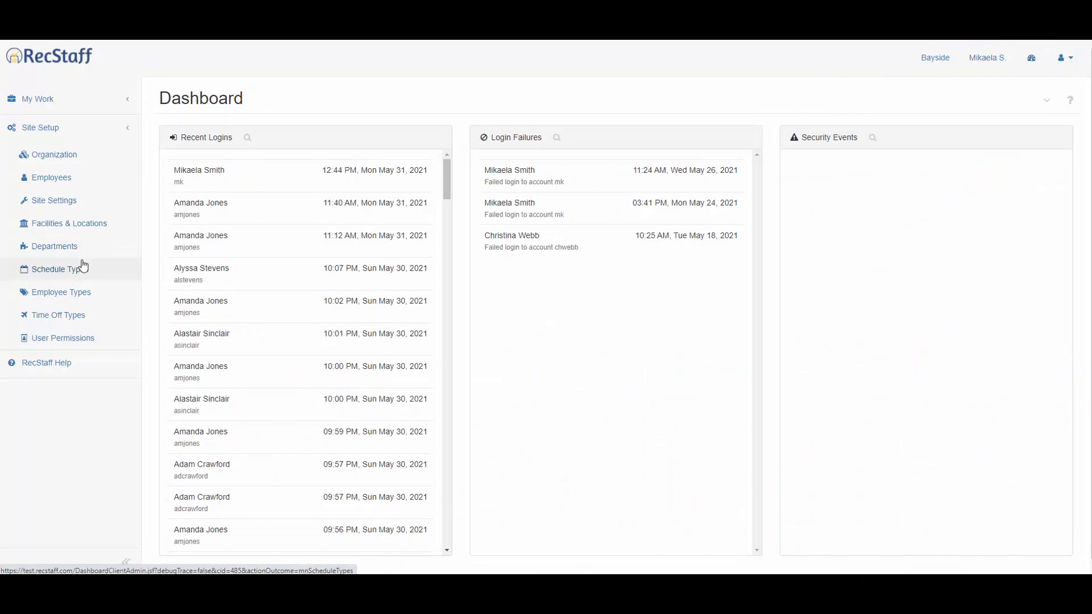
left_click(76, 343)
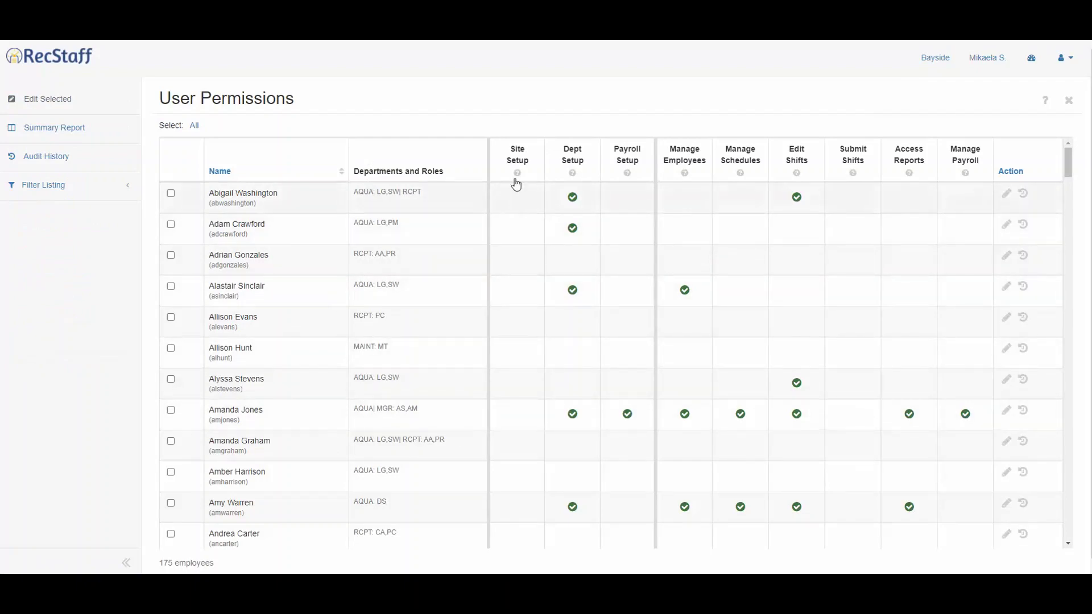
mouse_move(518, 177)
left_click(1006, 317)
left_click(510, 331)
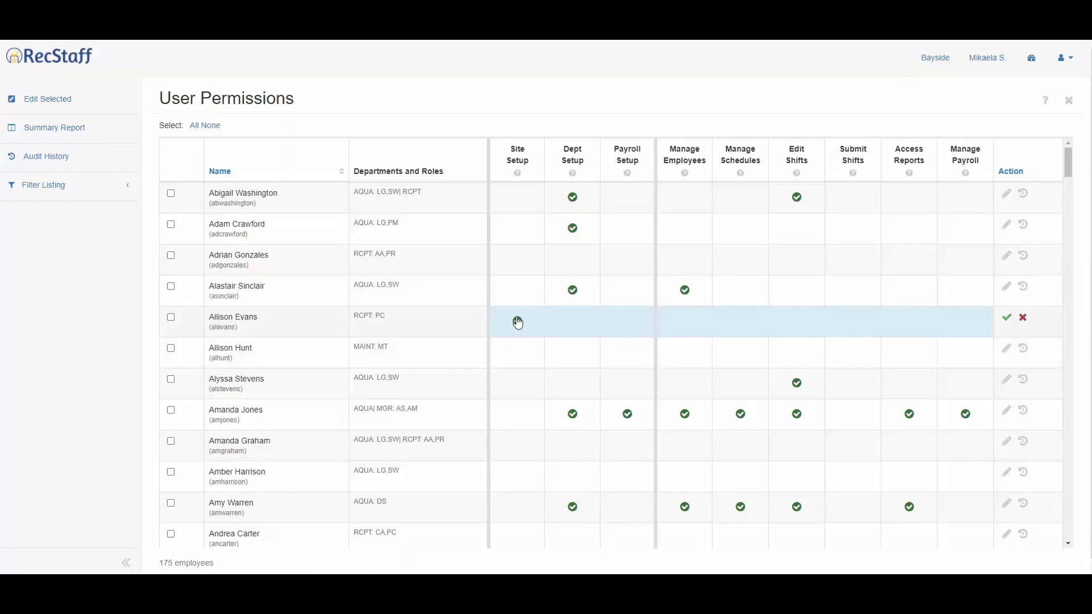
left_click(1006, 318)
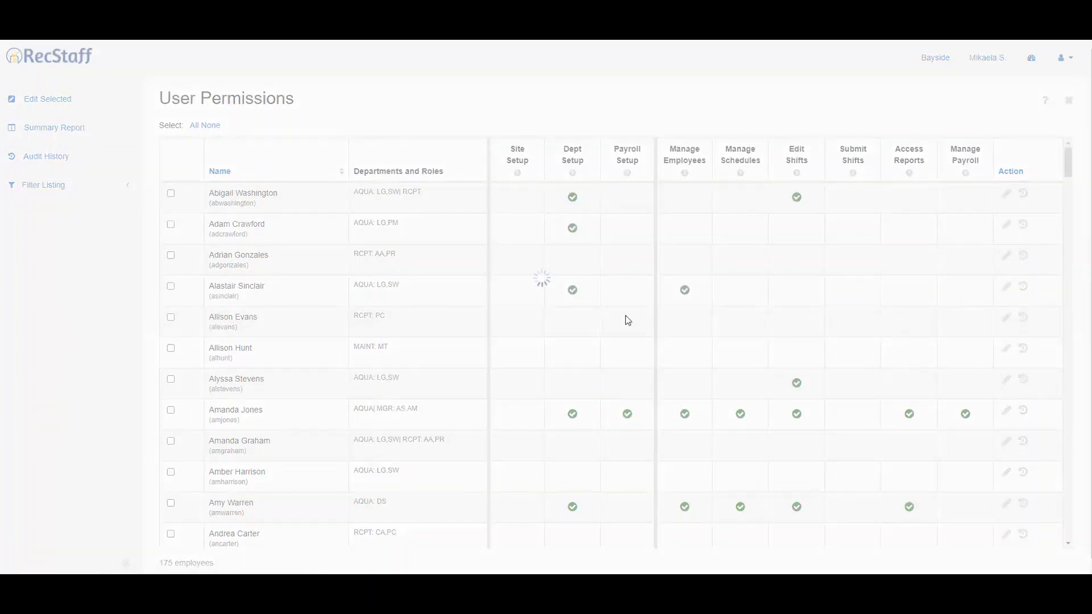
left_click(704, 71)
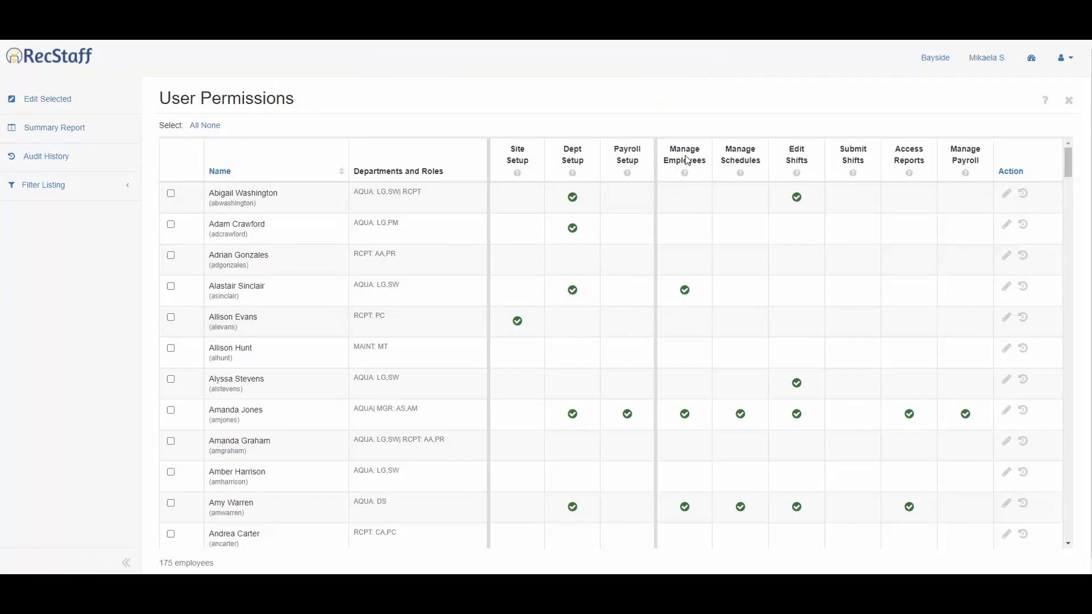
Also grant that employee Manage Employees and save the change.
left_click(1006, 317)
left_click(685, 320)
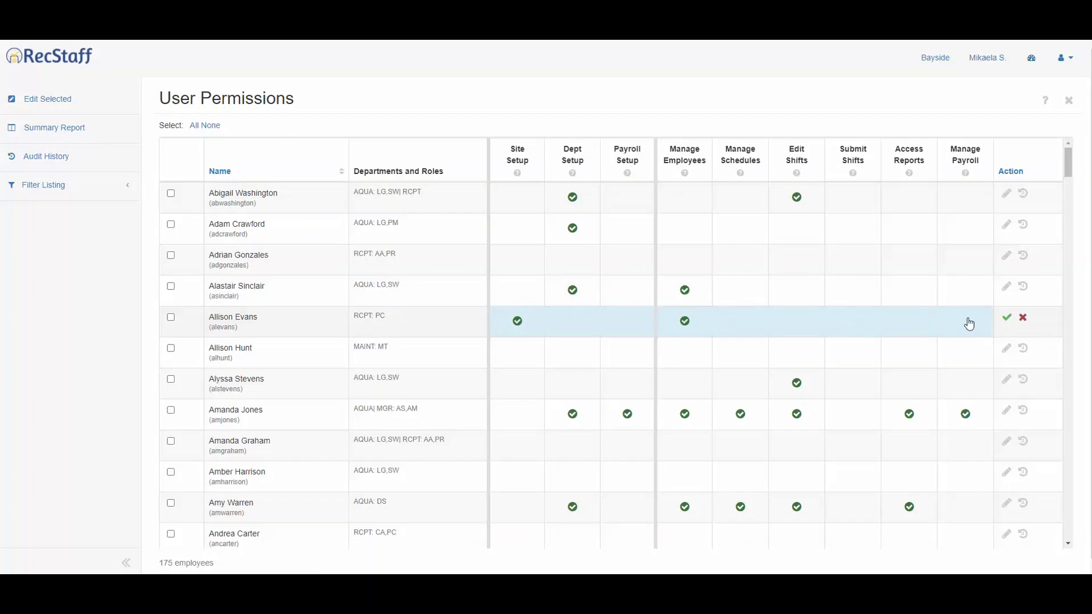
left_click(1007, 317)
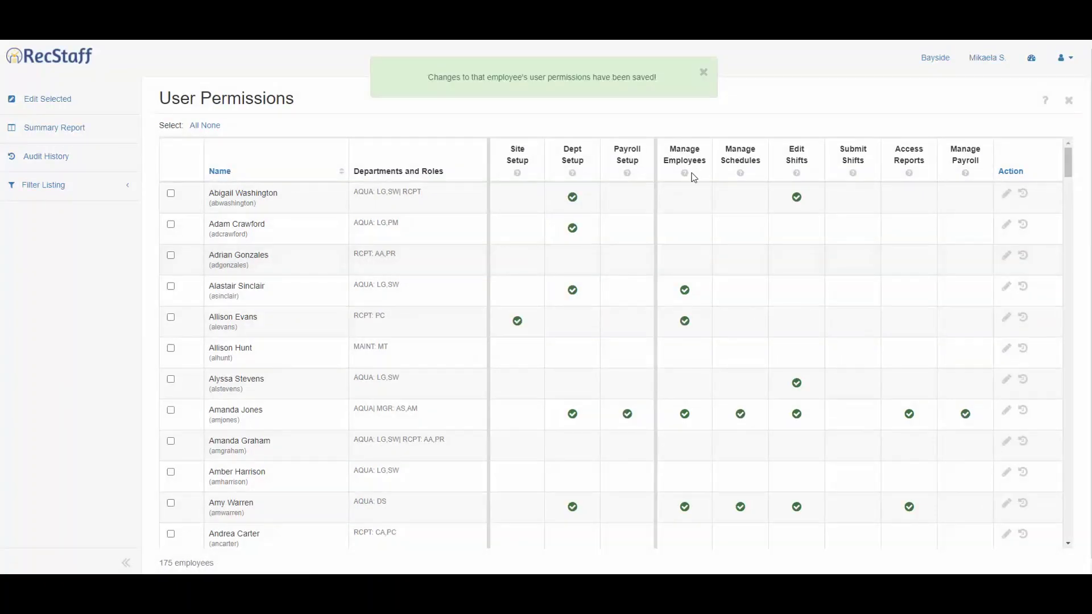
left_click(704, 74)
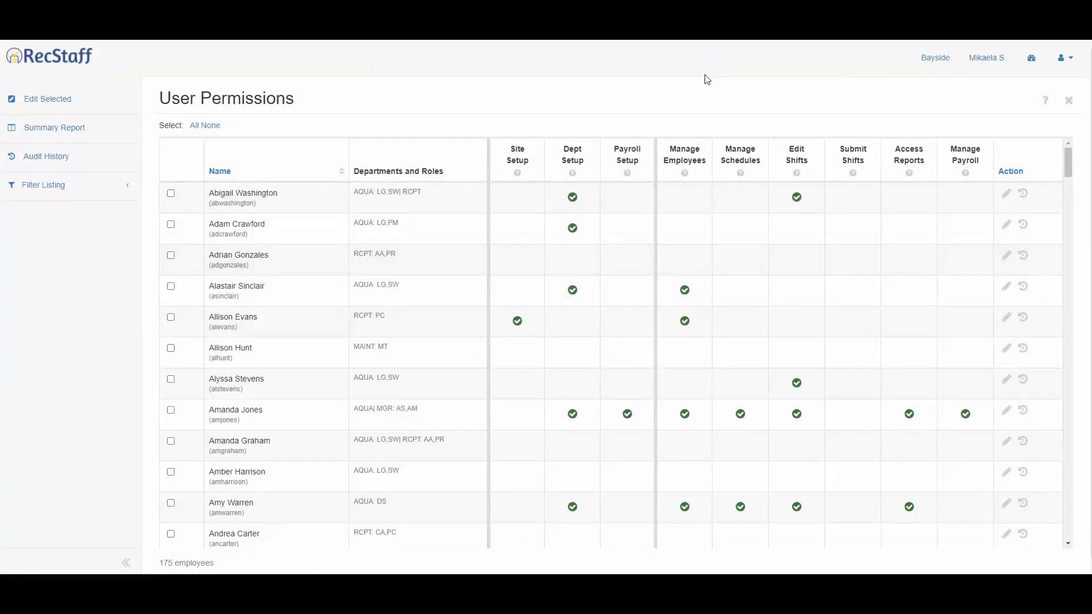
Add the RCPT: PC employee as a new manager in AQUA's Employee Managers under Departments.
left_click(1068, 100)
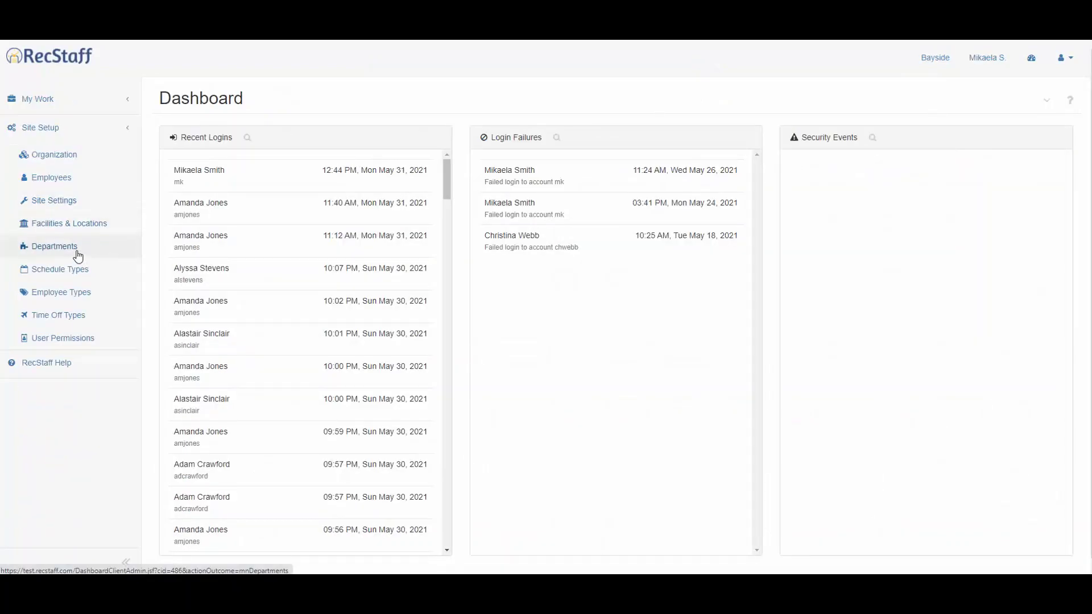
left_click(77, 254)
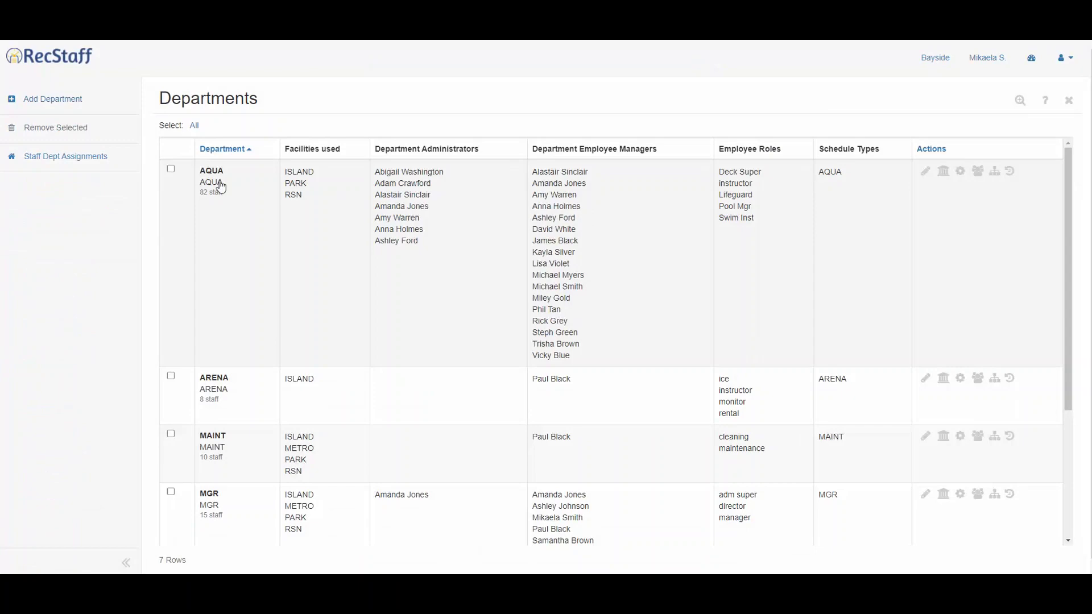
left_click(977, 172)
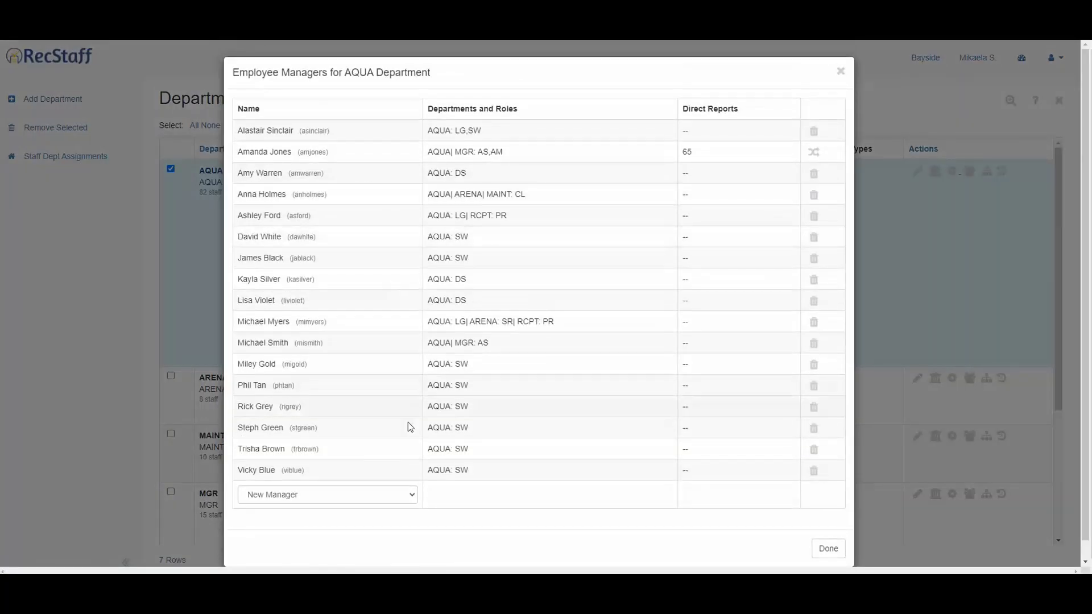
left_click(411, 498)
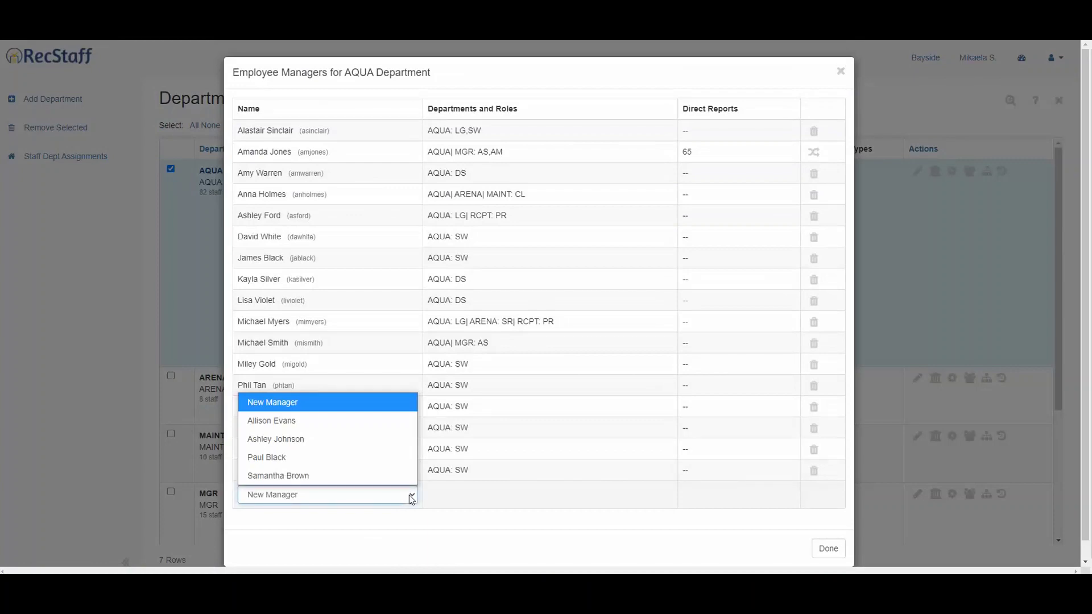
left_click(356, 422)
left_click(814, 497)
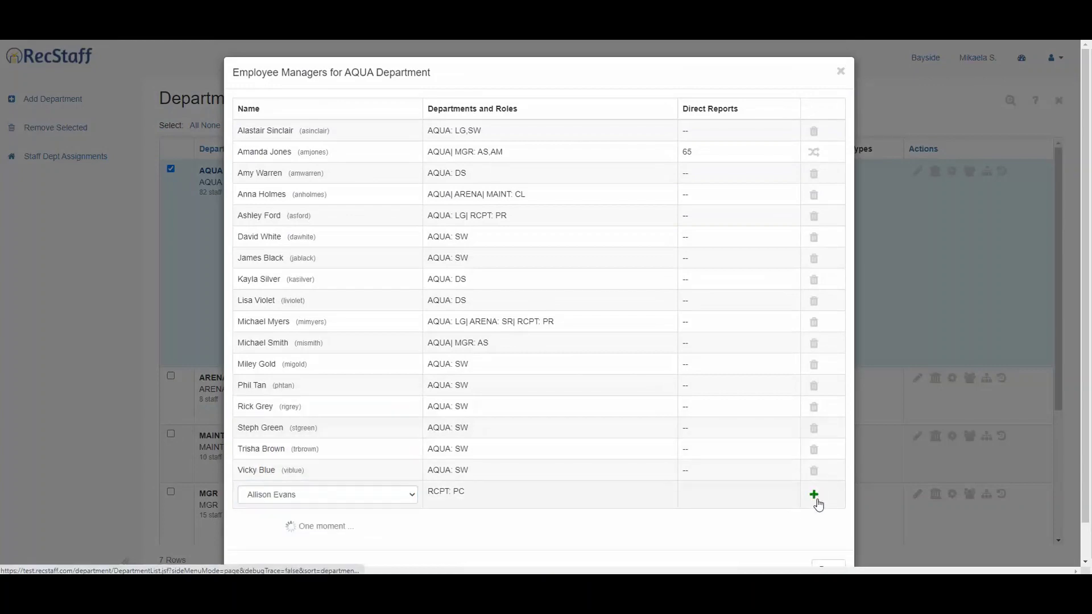
left_click(831, 565)
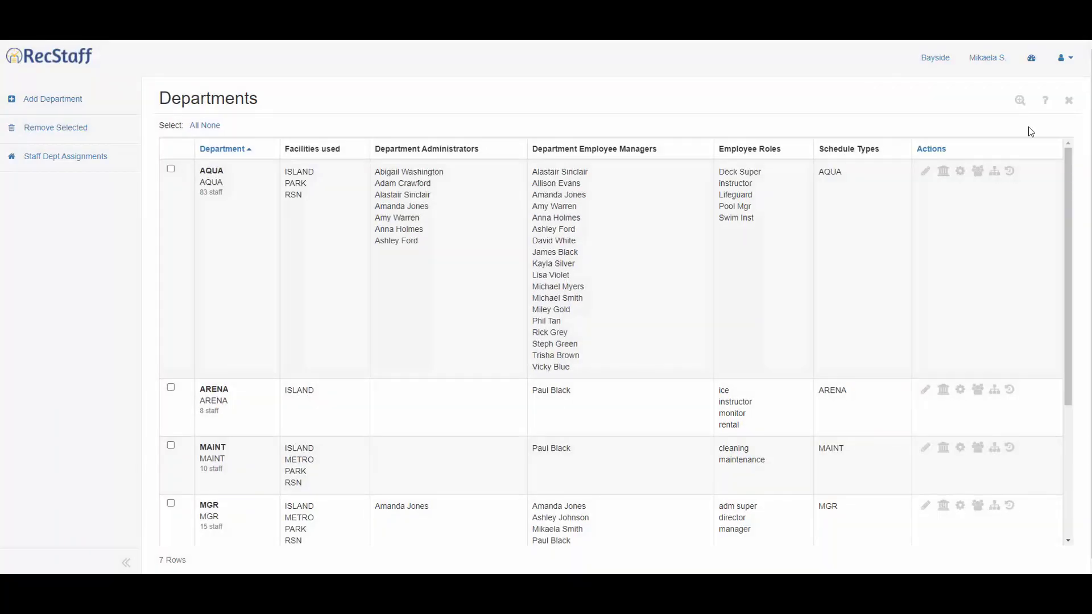
left_click(1069, 100)
Check the RCPT: PC employee's row in User Permissions, then return to the dashboard's account menu.
left_click(83, 340)
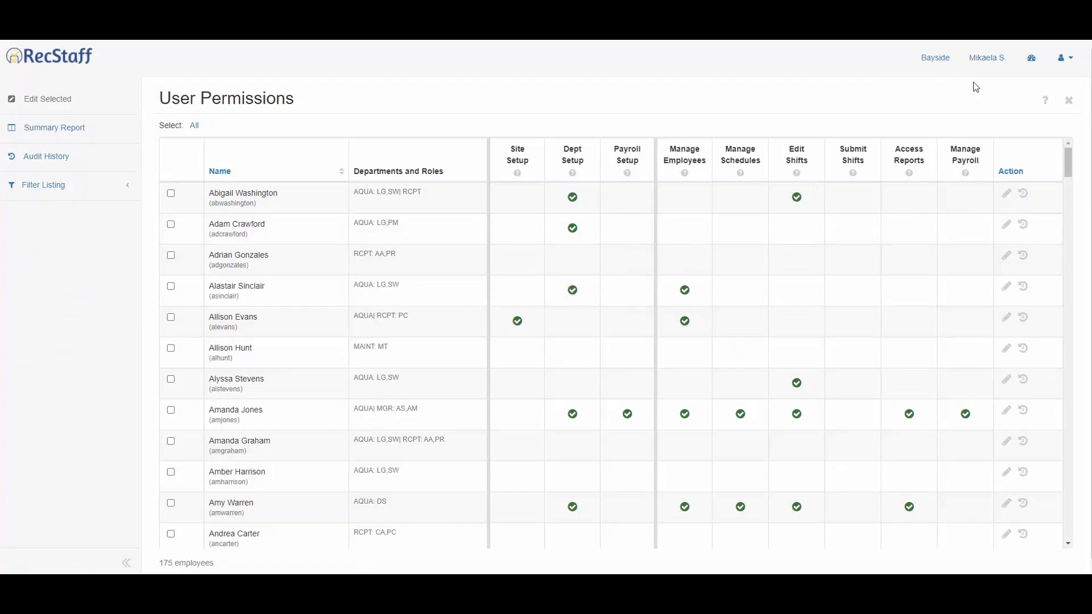
left_click(1031, 57)
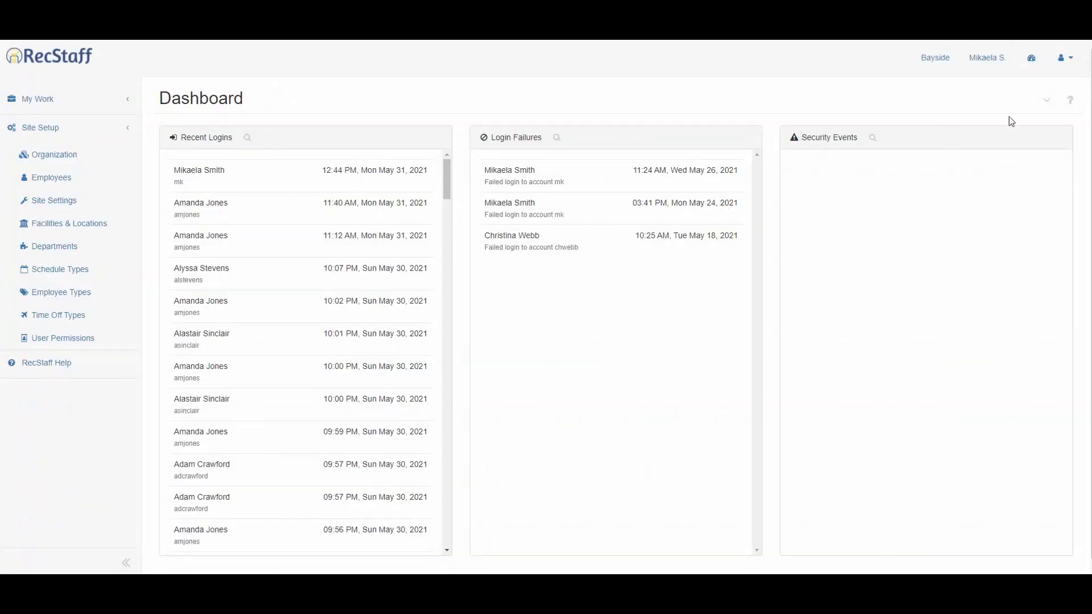
left_click(1062, 58)
Log out of the administrator account and log in with the employee's username and password.
left_click(1024, 157)
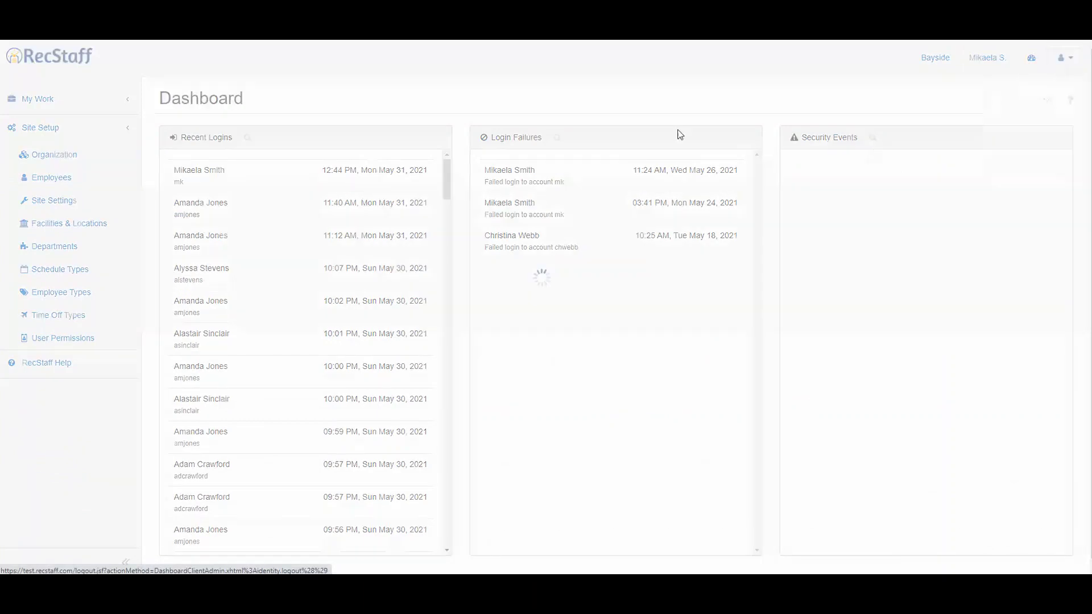
left_click(529, 105)
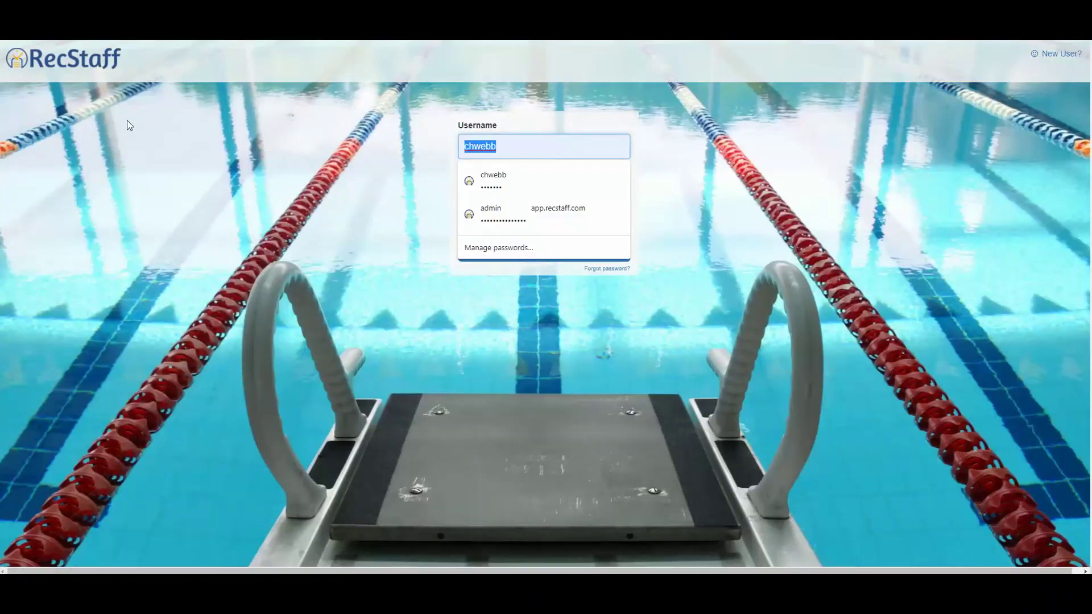
key("Tab")
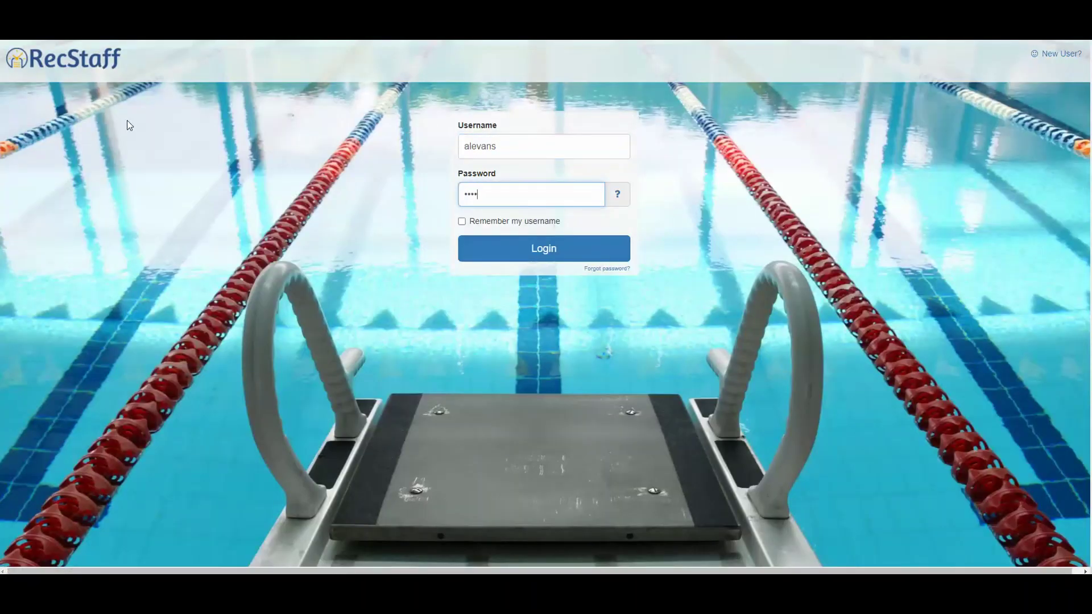
key("Return")
Scroll through the Terms of Service and accept them.
scroll(547, 269, "down", 2)
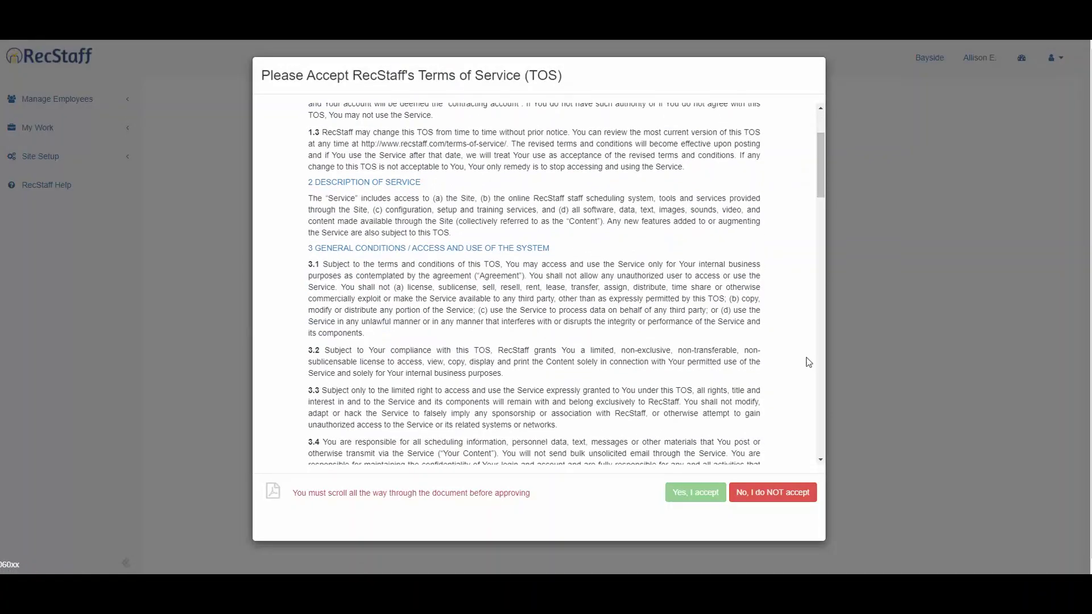
left_click_drag(820, 170, 835, 425)
left_click(695, 492)
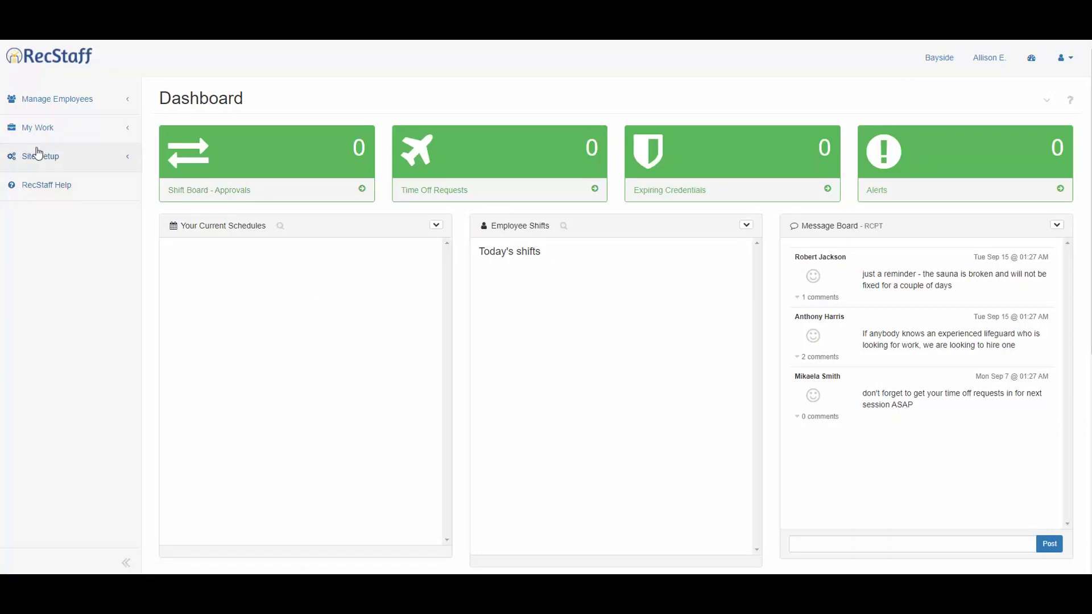
Open Manage Employees > Employees to view the 175-member list, then log out.
left_click(61, 102)
left_click(80, 127)
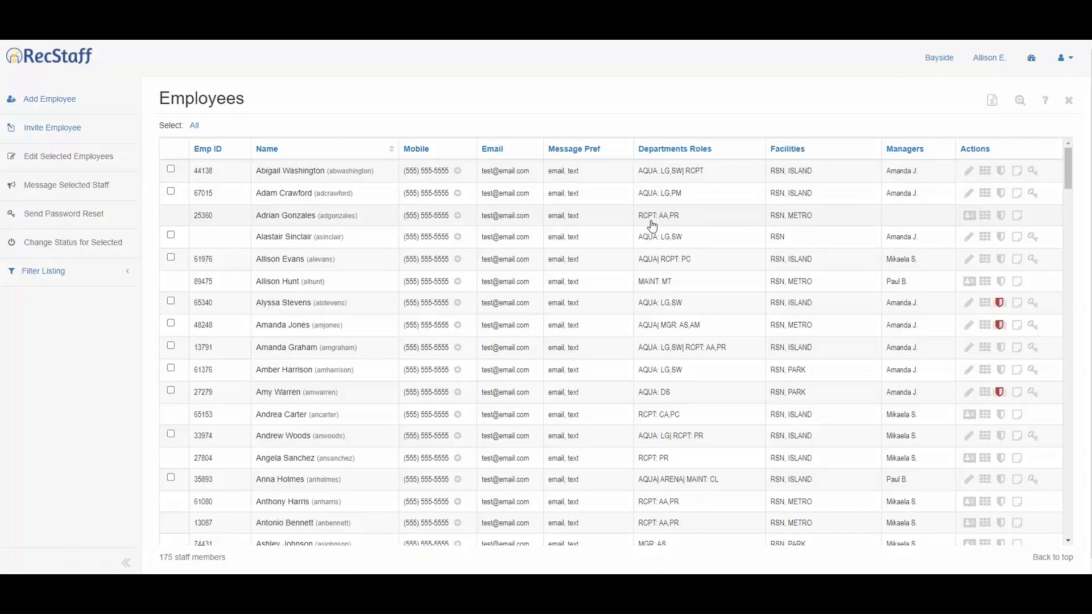
left_click(1054, 66)
left_click(1040, 145)
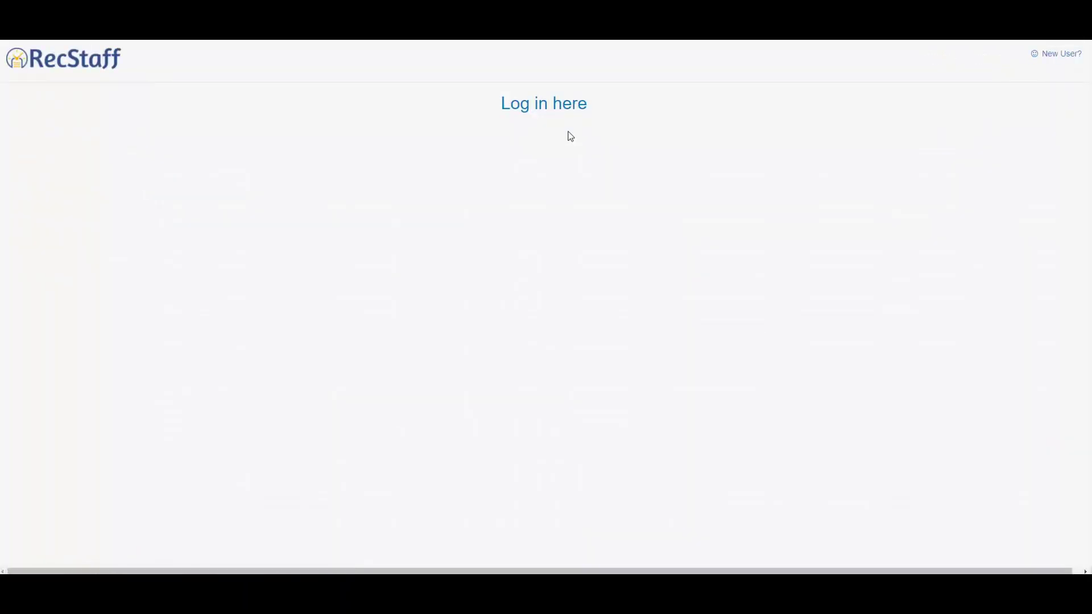